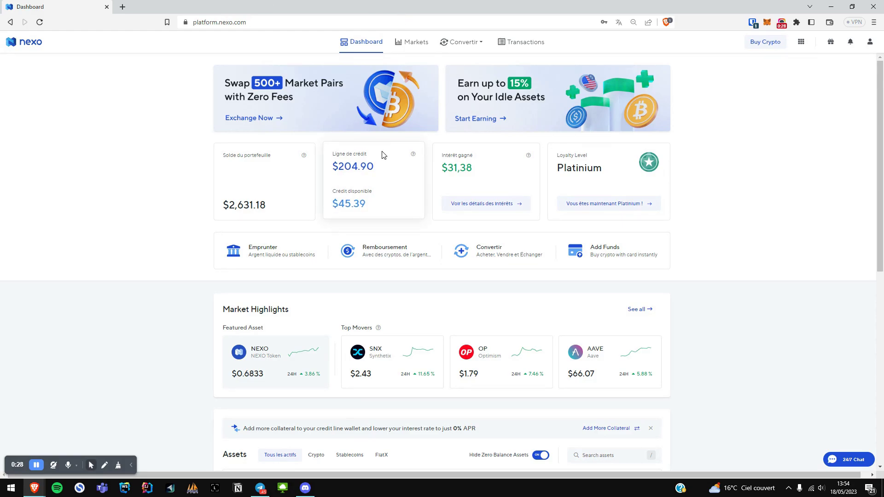
# - Examine the credit line and available credit amounts on the dashboard, along with the credit line contribution of each asset
pyautogui.scroll(-5, 381, 155)
pyautogui.scroll(5, 382, 155)
pyautogui.moveTo(342, 204); pyautogui.dragTo(366, 204)
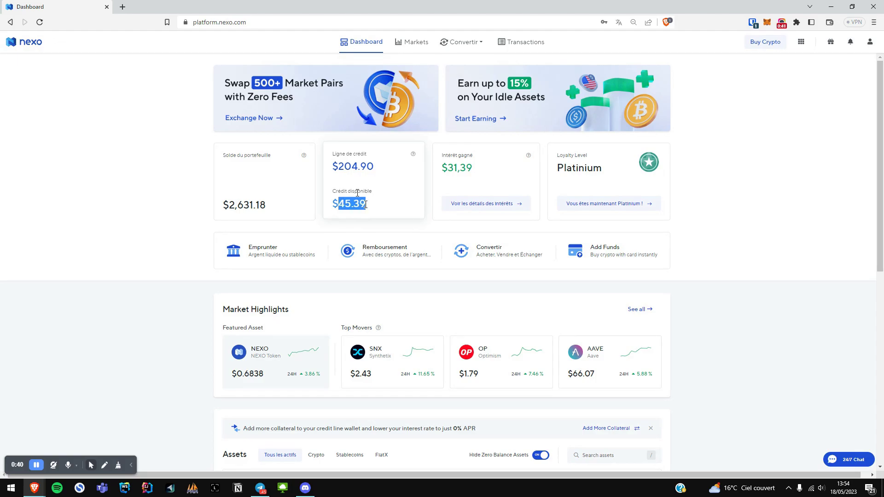
pyautogui.doubleClick(353, 167)
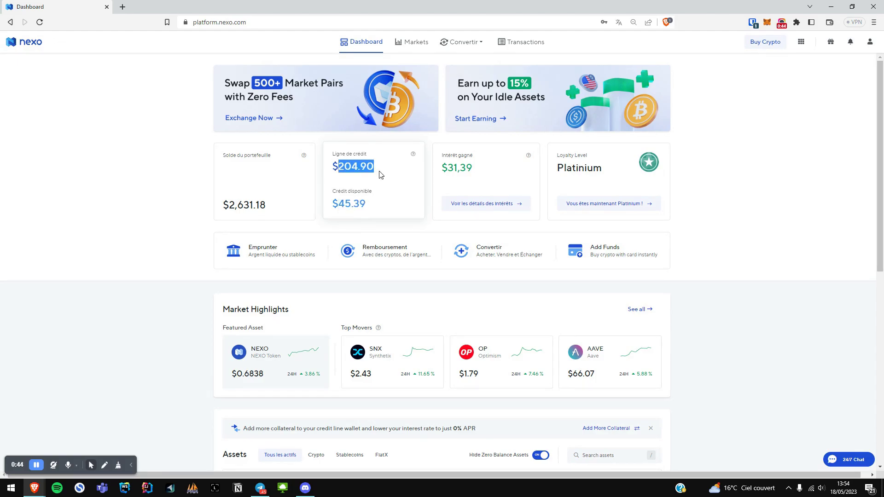
pyautogui.scroll(-1, 380, 174)
pyautogui.scroll(-3, 380, 174)
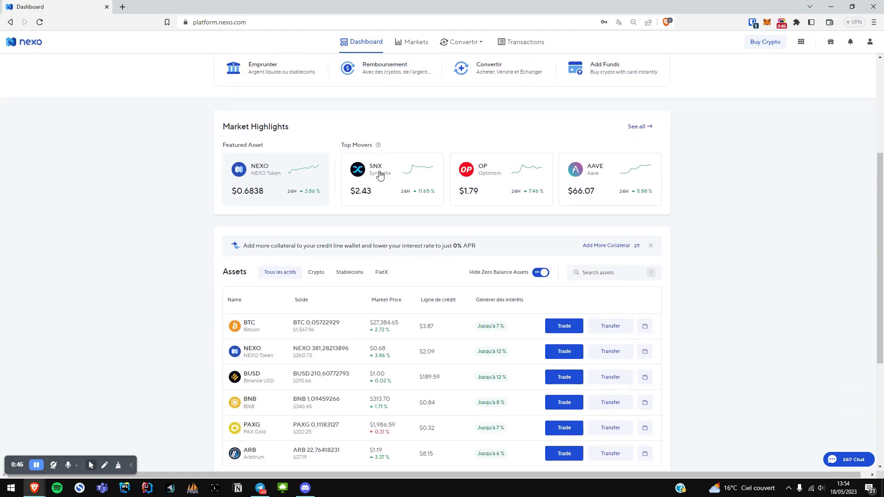
pyautogui.scroll(-1, 381, 174)
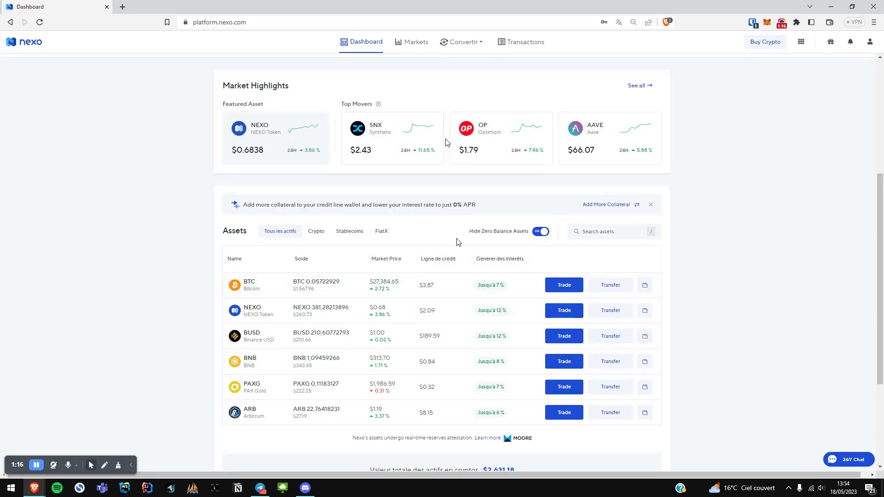
# - Open the fixed terms from Bitcoin's interest breakdown and review the active BTC terms
pyautogui.click(487, 287)
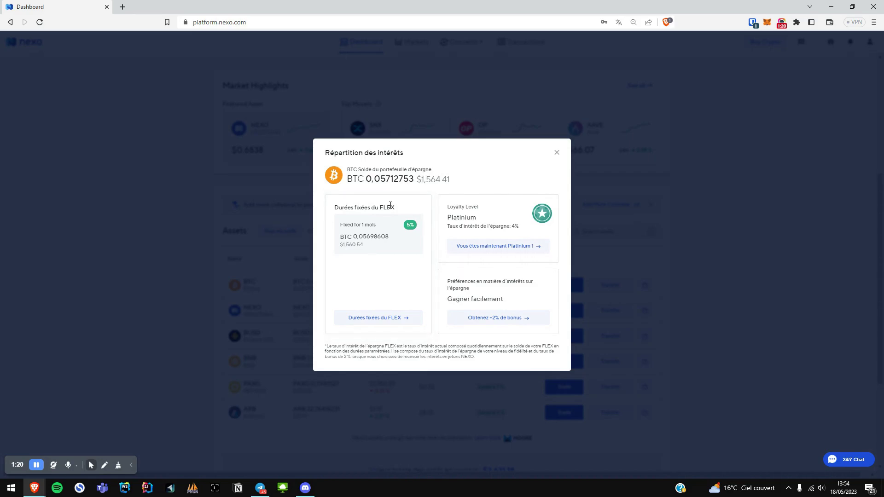
pyautogui.click(372, 323)
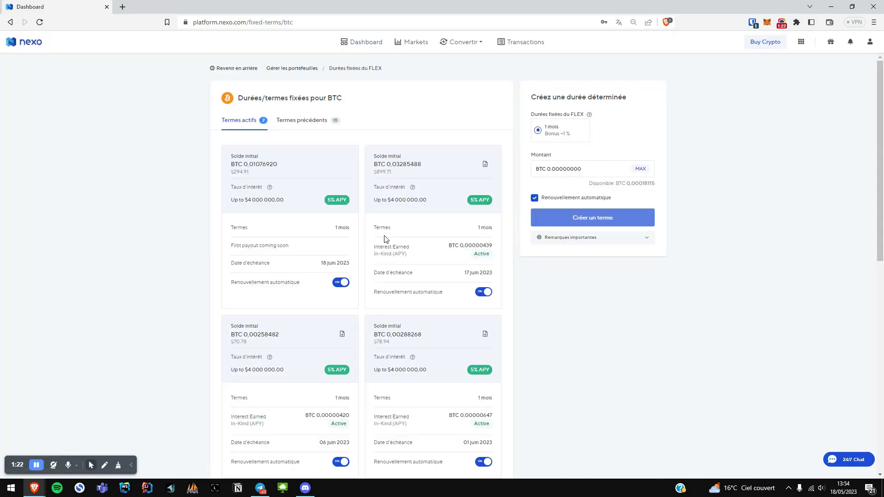
pyautogui.scroll(-1, 381, 230)
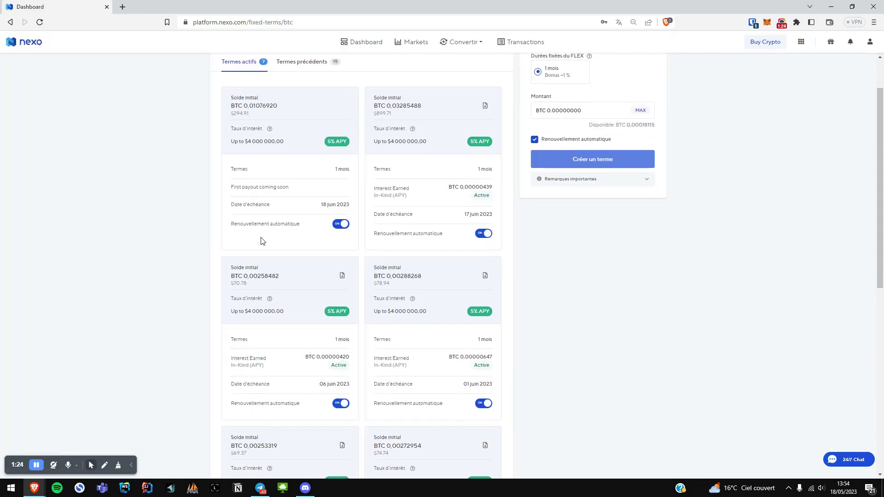
pyautogui.scroll(-4, 275, 360)
pyautogui.scroll(5, 276, 360)
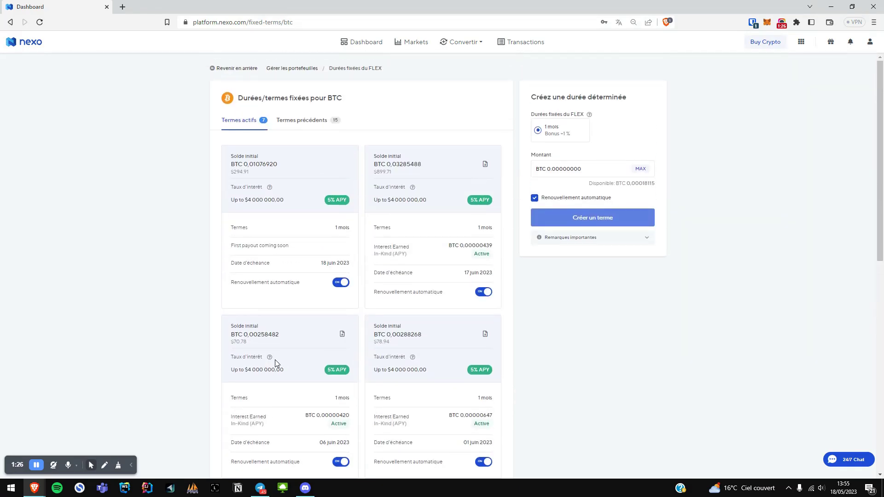
pyautogui.scroll(-4, 277, 363)
pyautogui.scroll(4, 279, 294)
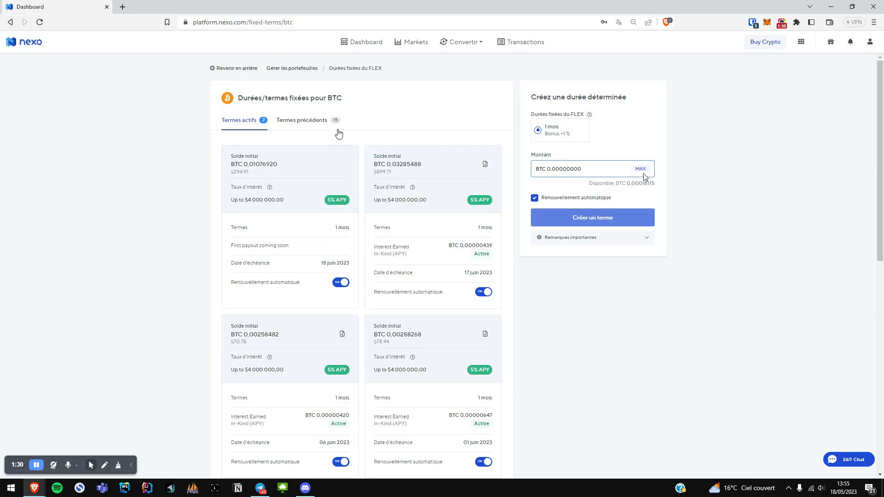
# - Fill in the maximum available BTC amount for a new one-month fixed term, and return to the dashboard without creating it
pyautogui.click(640, 169)
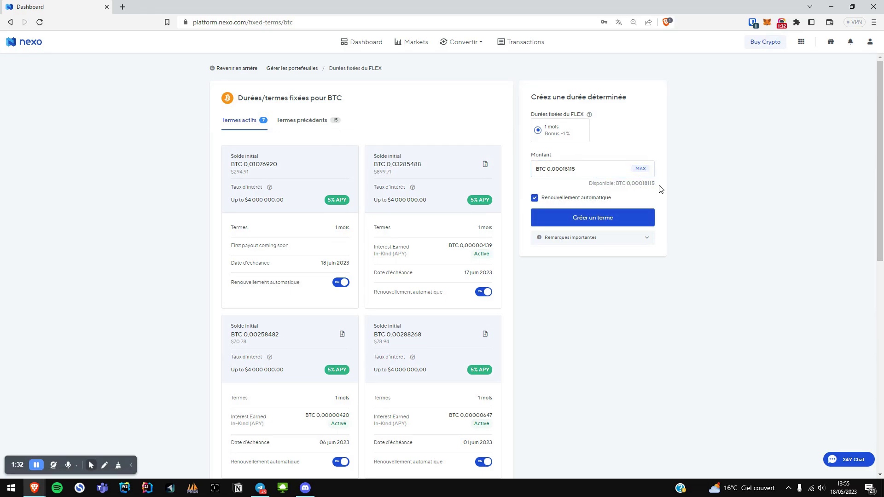
pyautogui.moveTo(659, 189); pyautogui.dragTo(525, 170)
pyautogui.click(368, 45)
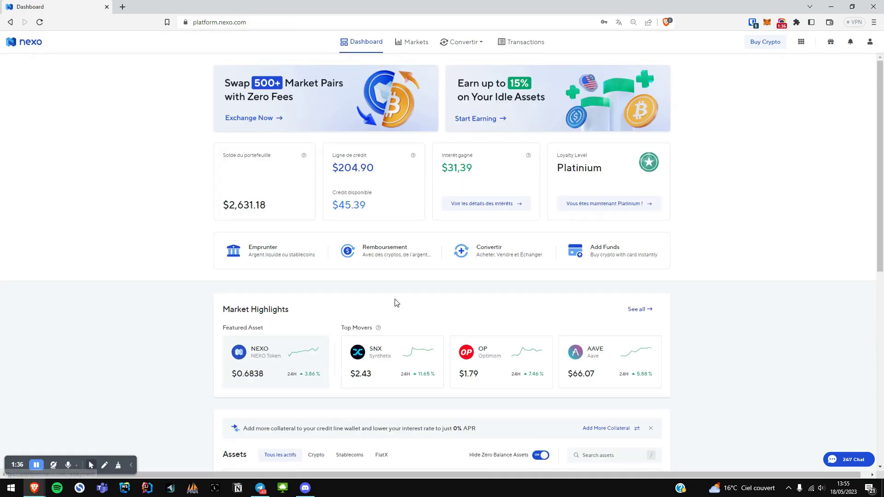
# - Review the assets list on the dashboard and compare the total credit line with the available credit
pyautogui.scroll(-2, 395, 302)
pyautogui.scroll(-3, 395, 303)
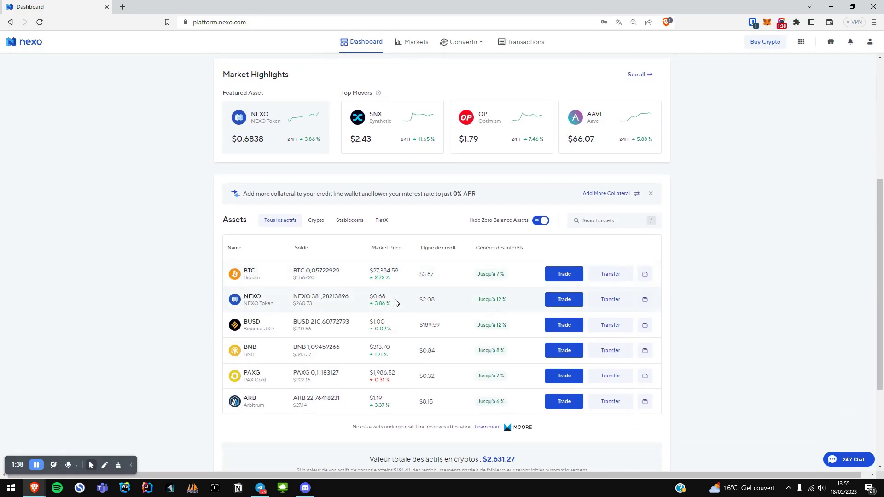
pyautogui.scroll(-2, 395, 303)
pyautogui.scroll(3, 396, 303)
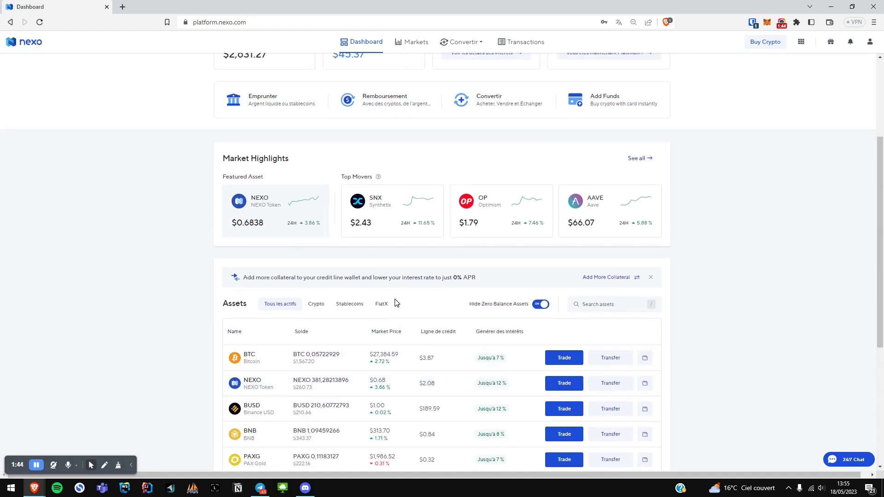
pyautogui.scroll(1, 395, 303)
pyautogui.scroll(1, 449, 223)
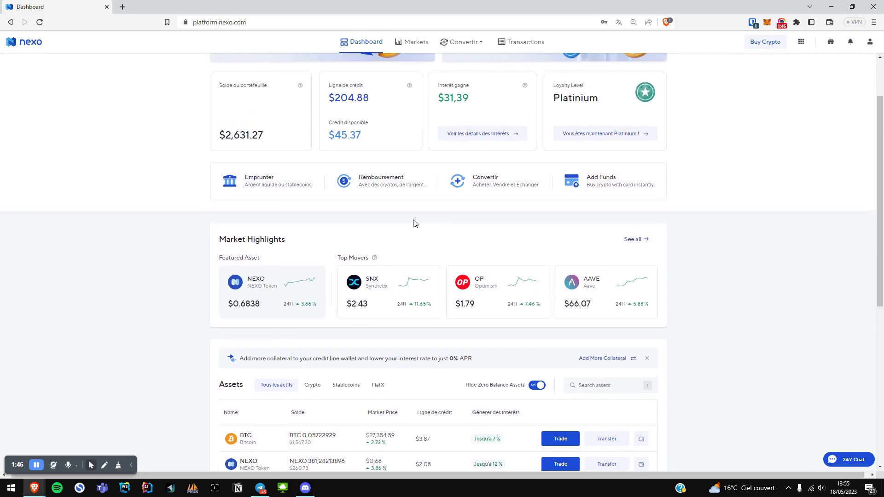
pyautogui.scroll(2, 415, 223)
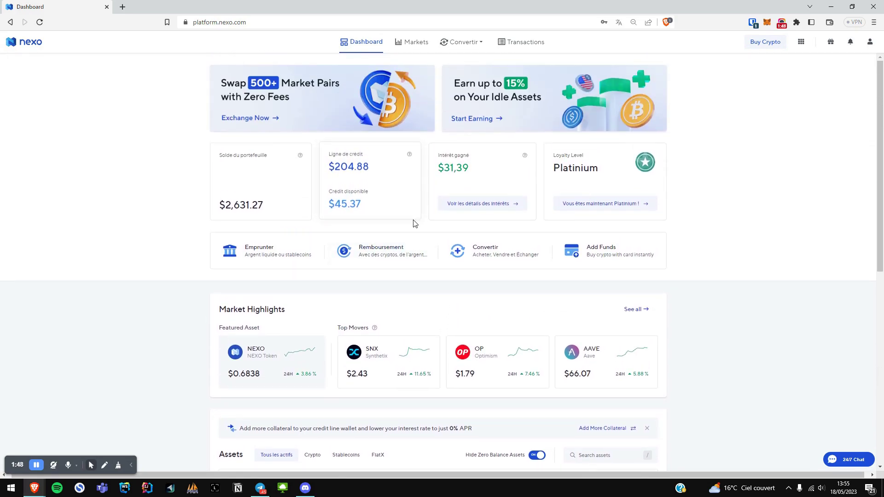
pyautogui.scroll(-2, 388, 343)
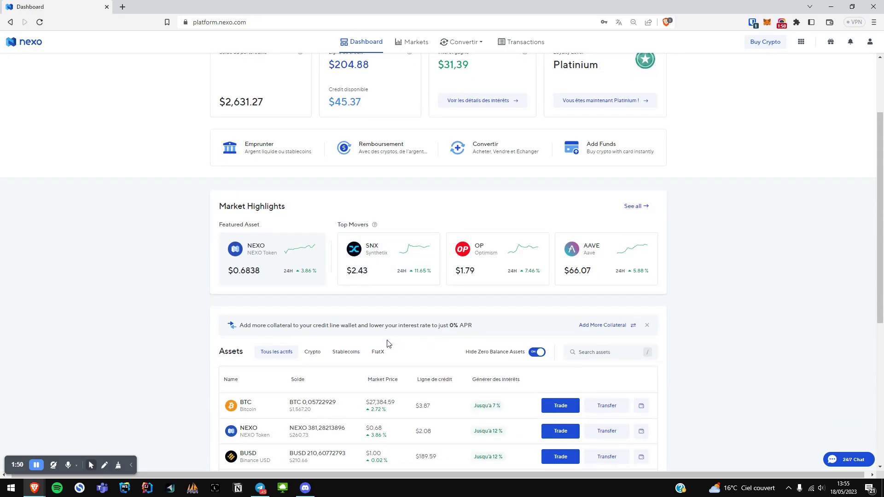
pyautogui.scroll(2, 387, 343)
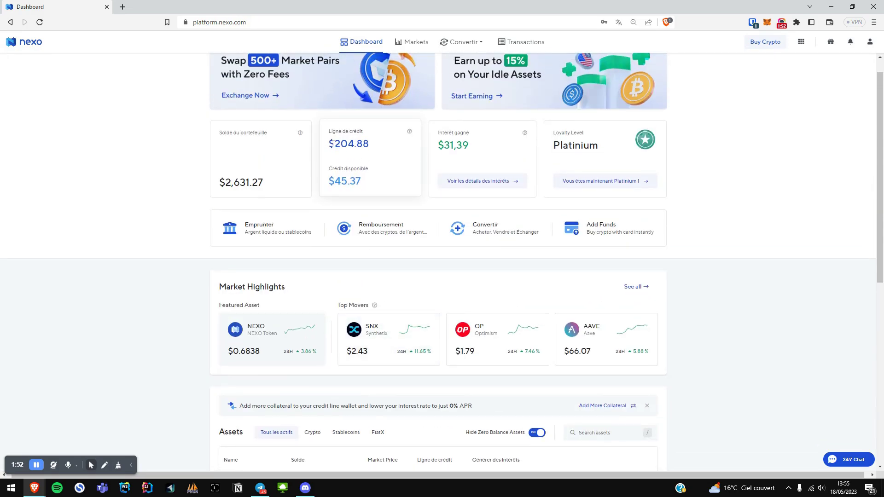
pyautogui.moveTo(335, 144); pyautogui.dragTo(375, 152)
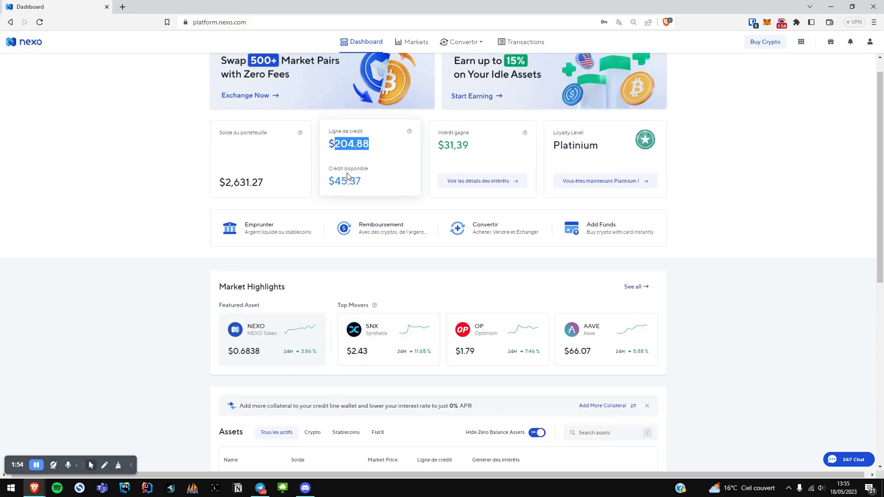
pyautogui.moveTo(335, 181); pyautogui.dragTo(371, 186)
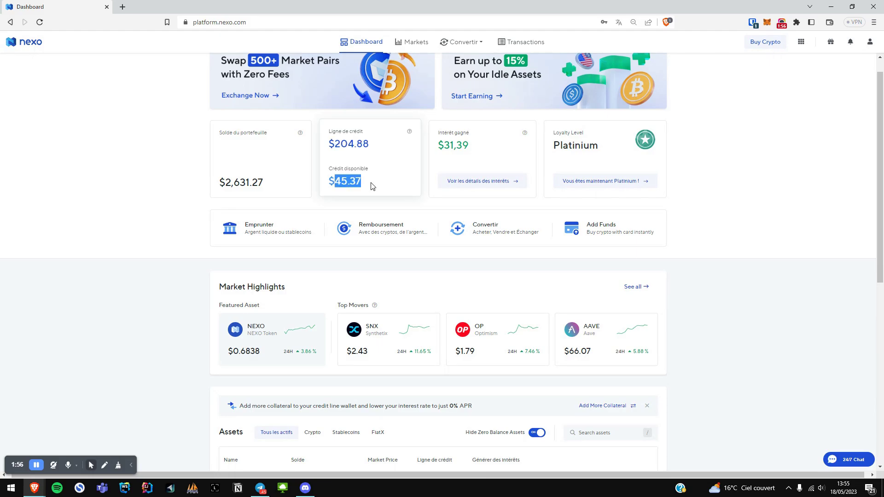
# - Set up a credit line repayment in Binance USD for the maximum amount, BUSD 159.46487144
pyautogui.click(375, 229)
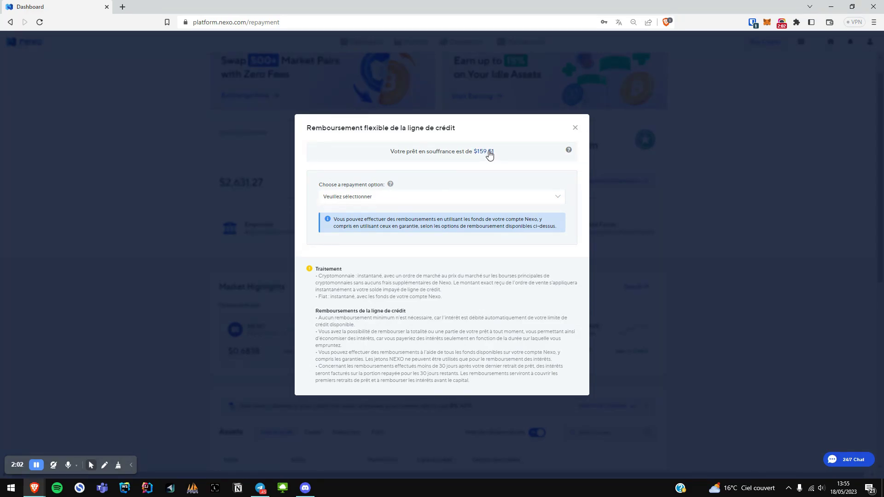
pyautogui.click(461, 200)
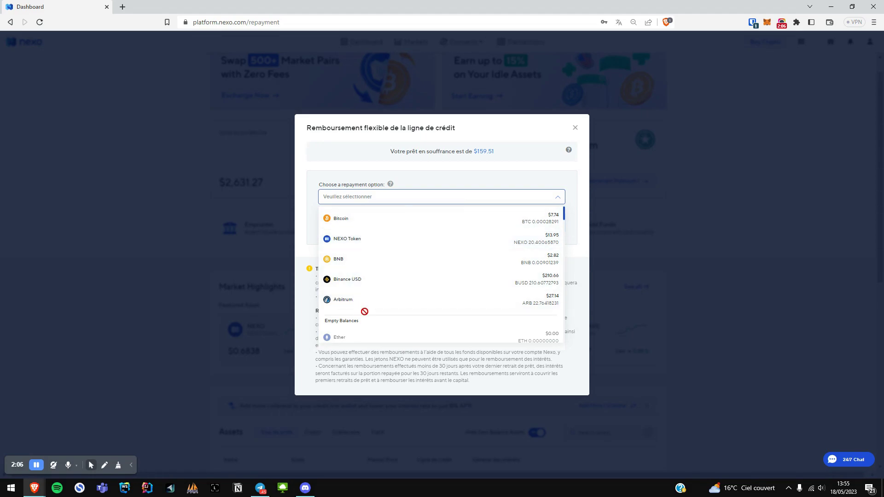
pyautogui.click(358, 281)
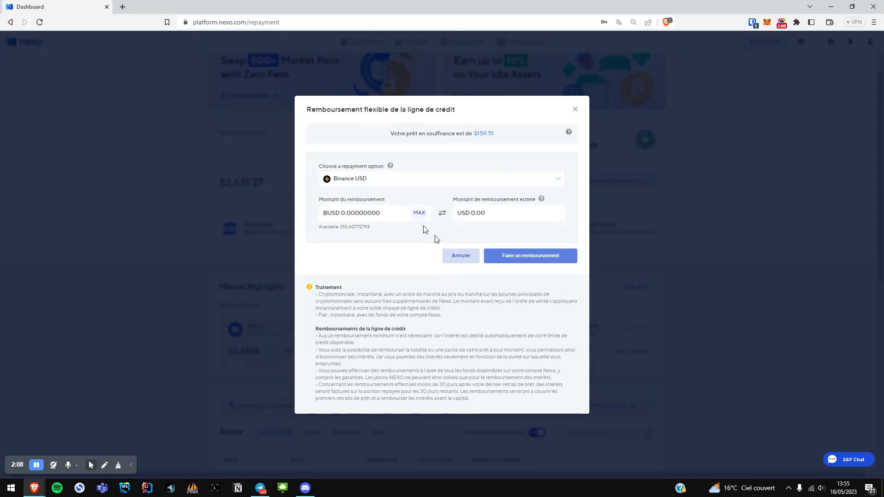
pyautogui.click(419, 213)
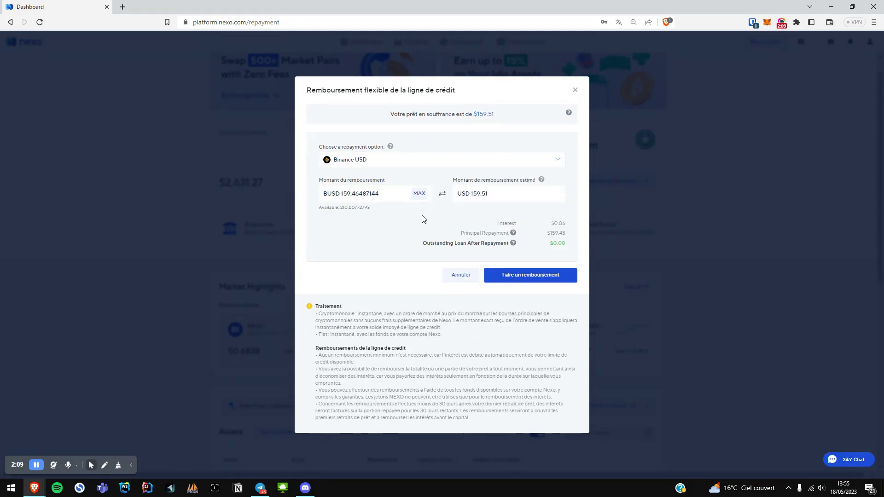
# - Submit the credit line repayment, verify it with the two-factor authentication code, and close the confirmation
pyautogui.click(524, 275)
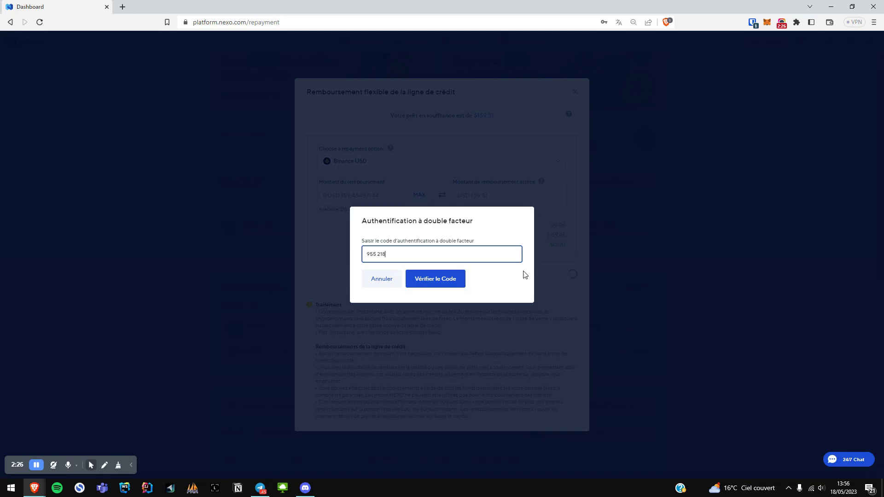
pyautogui.click(453, 280)
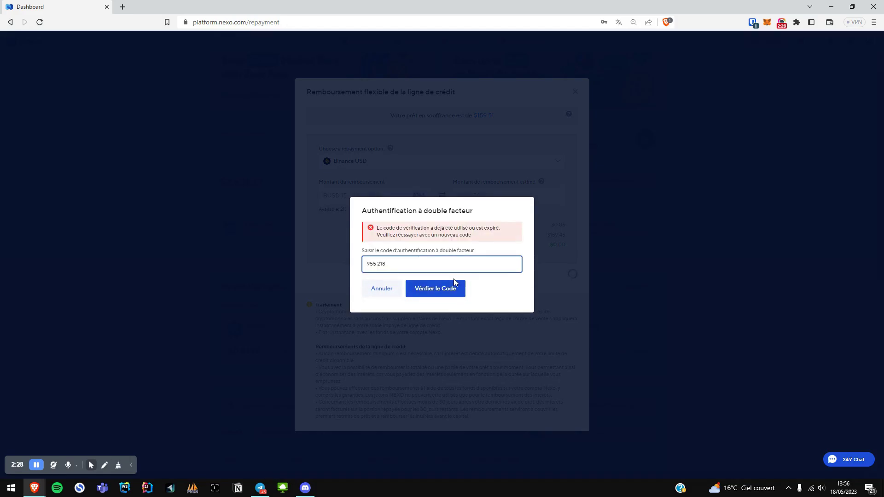
pyautogui.click(454, 280)
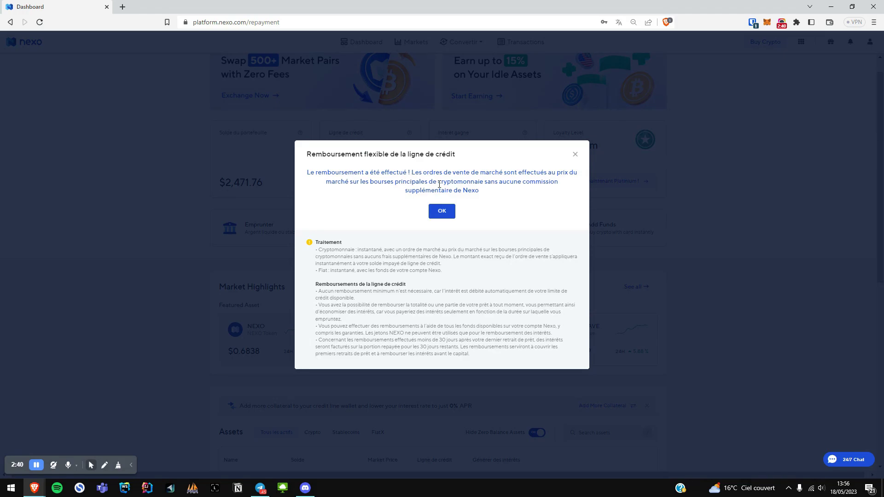
pyautogui.click(444, 211)
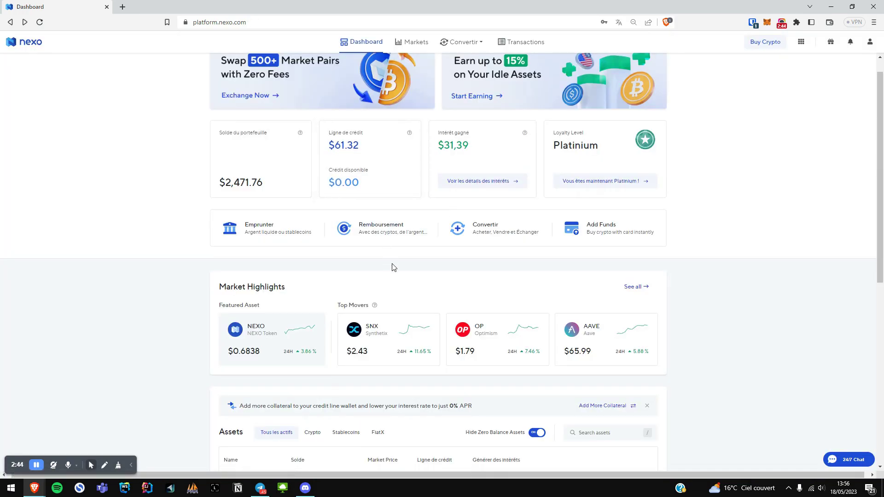
# - Reload the dashboard, dismiss the translation prompt, and check the credit line and available credit after the repayment
pyautogui.scroll(-3, 393, 266)
pyautogui.scroll(3, 392, 266)
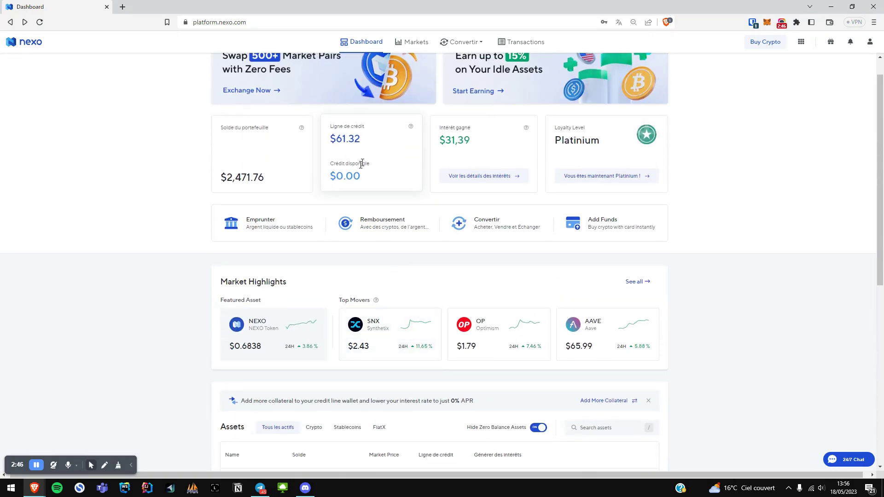
pyautogui.click(39, 22)
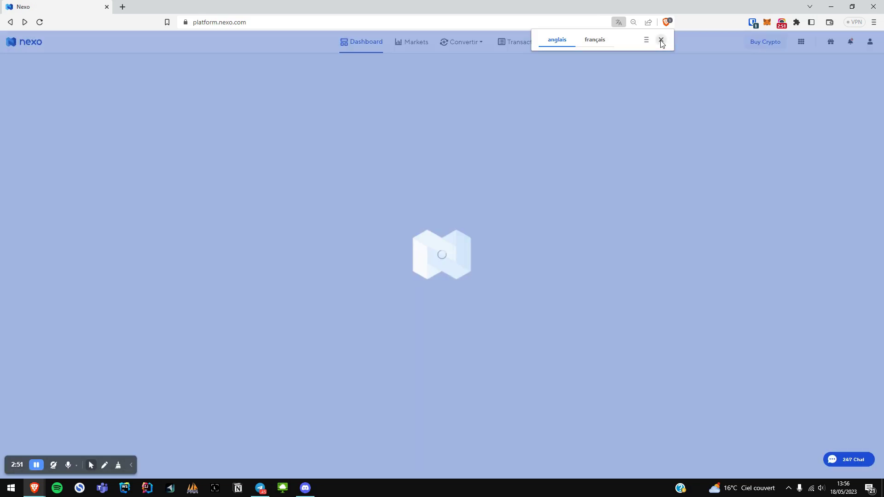
pyautogui.click(661, 40)
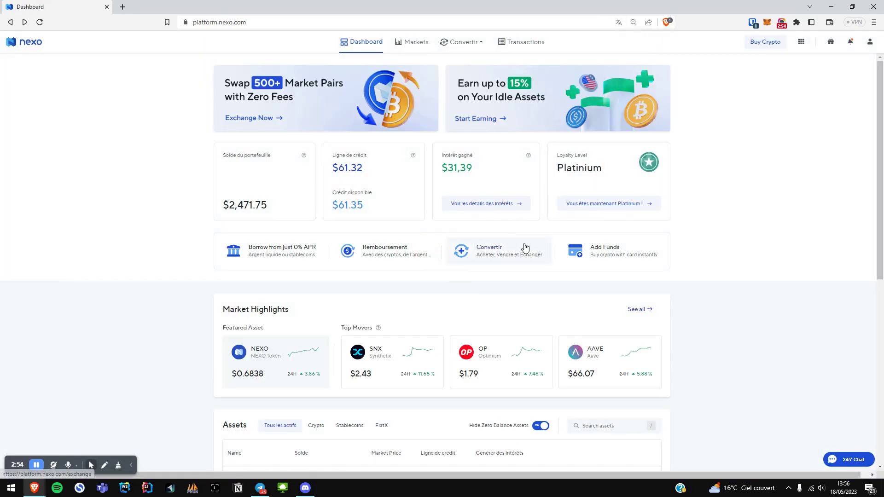
pyautogui.scroll(-1, 524, 247)
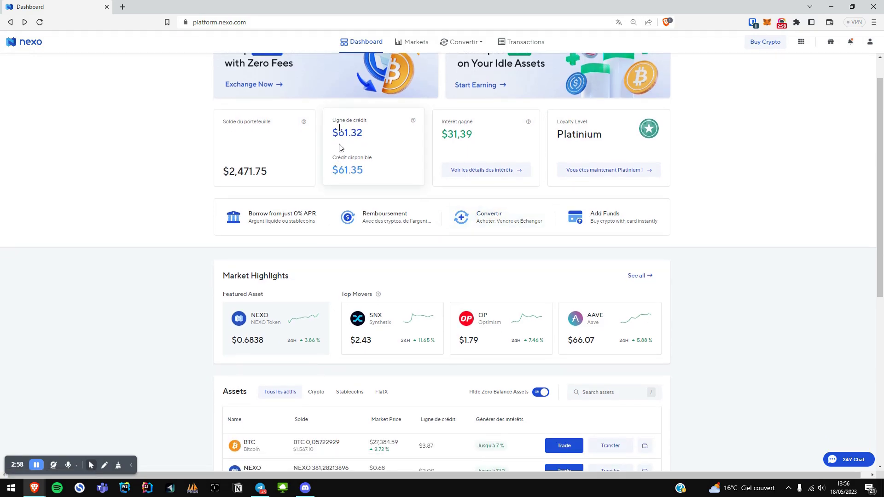
pyautogui.moveTo(338, 133); pyautogui.dragTo(366, 138)
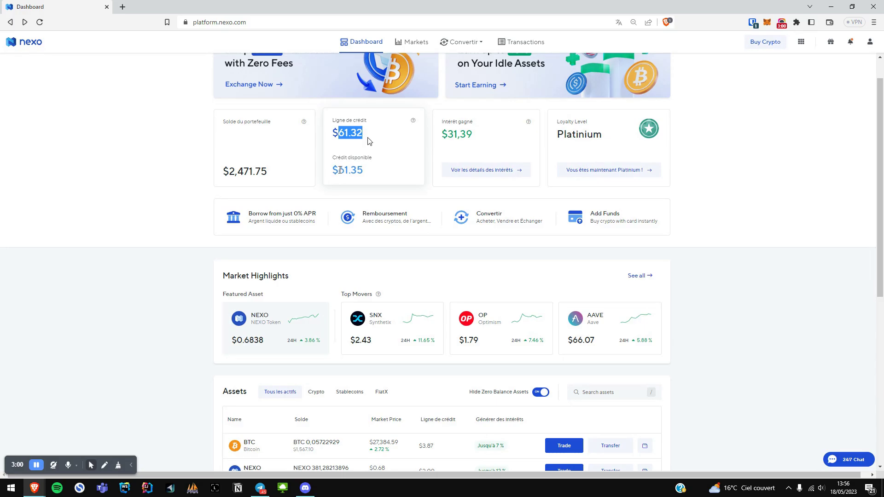
pyautogui.moveTo(339, 170); pyautogui.dragTo(376, 178)
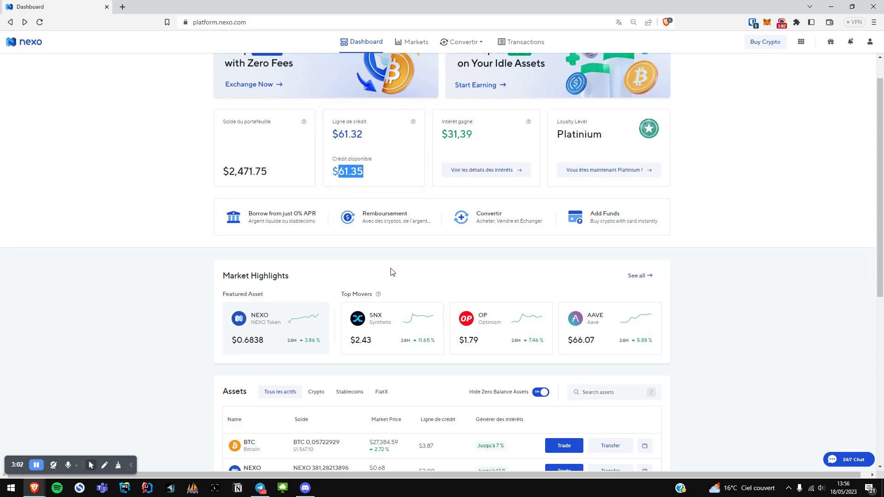
# - Check the asset balances after the repayment and open the transaction history
pyautogui.scroll(-8, 391, 272)
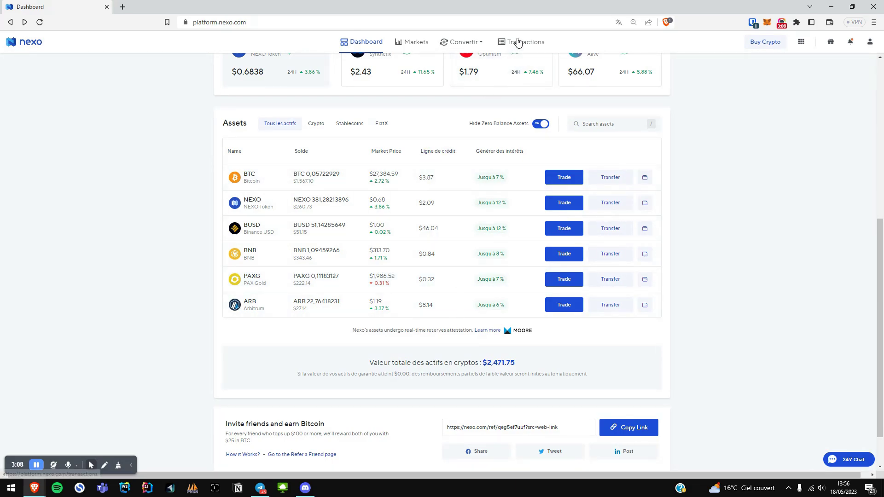
pyautogui.click(519, 42)
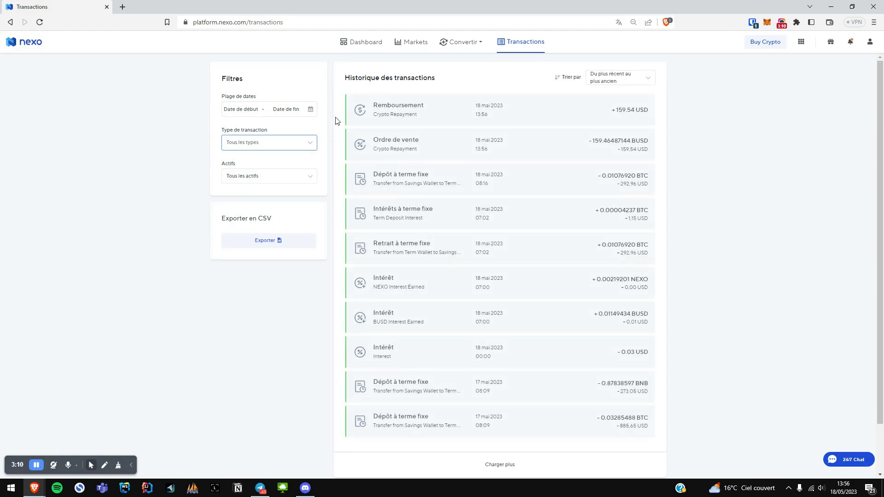
# - Filter the transaction history by the Cashback type and review the listed card cashback entries
pyautogui.click(270, 148)
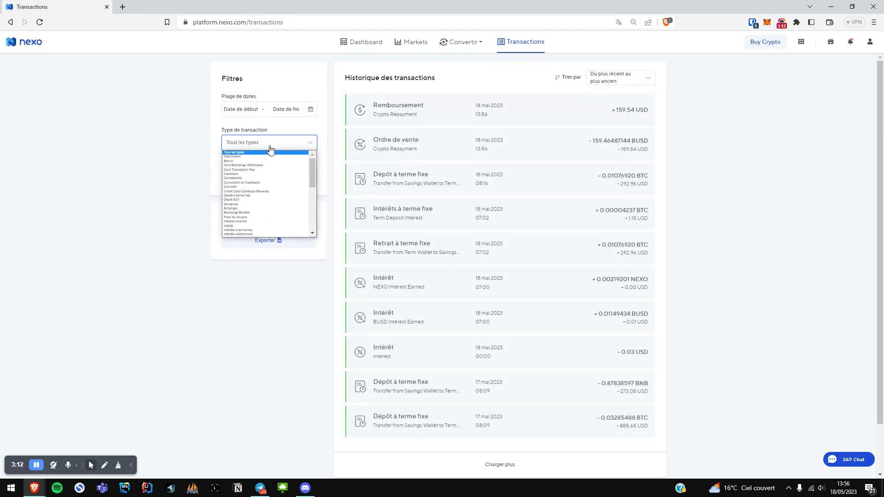
pyautogui.click(252, 176)
pyautogui.scroll(-2, 410, 300)
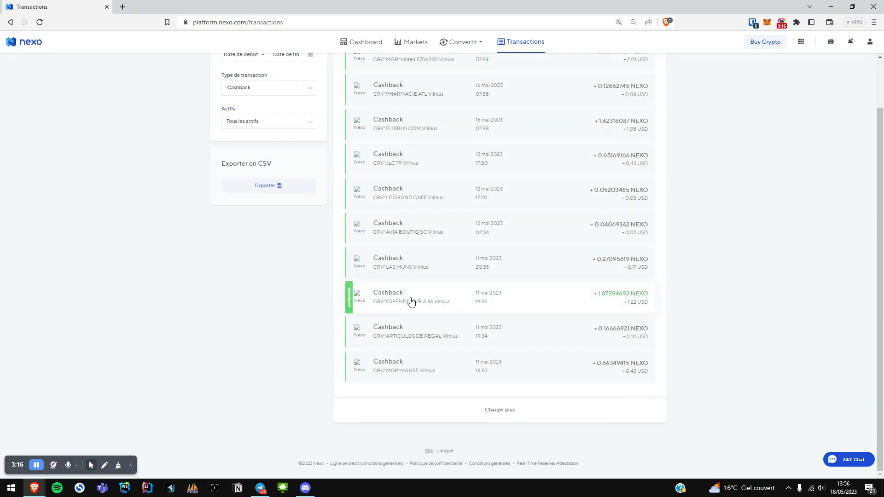
pyautogui.scroll(-4, 412, 302)
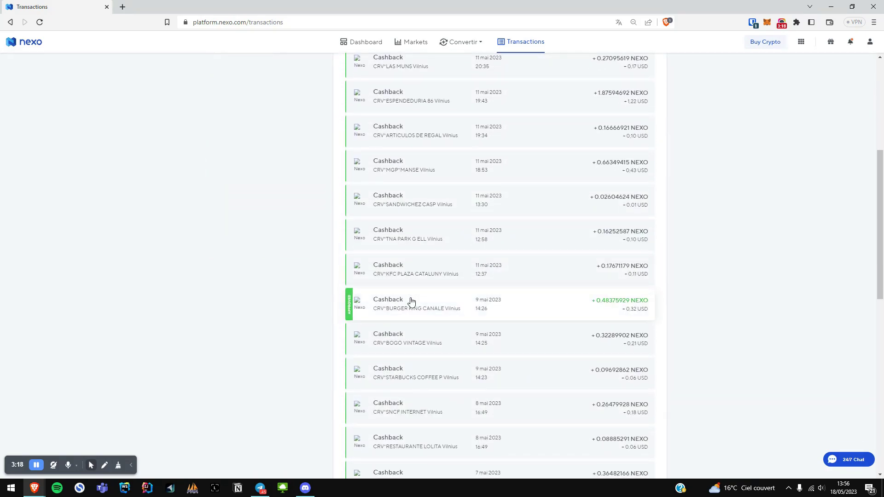
pyautogui.scroll(-1, 411, 302)
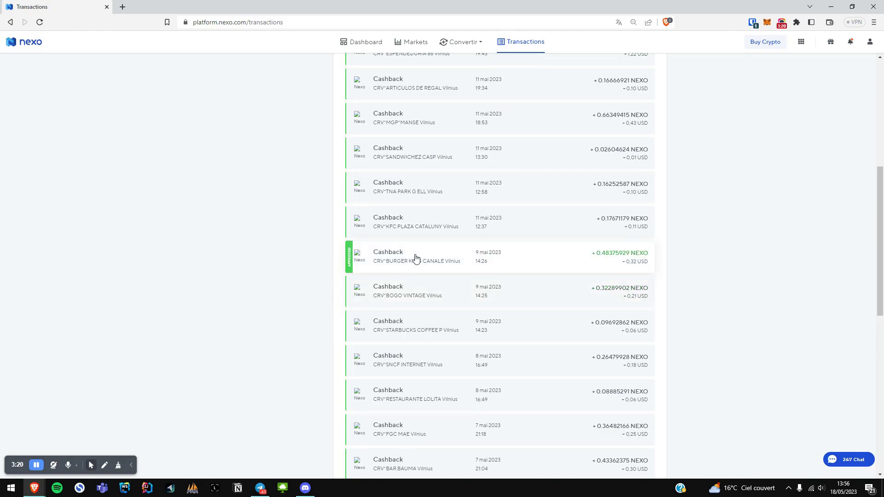
# - View the details of the 11 May 2023 TNA PARK G ELL cashback, check its parent amount and reward, and close them
pyautogui.click(432, 183)
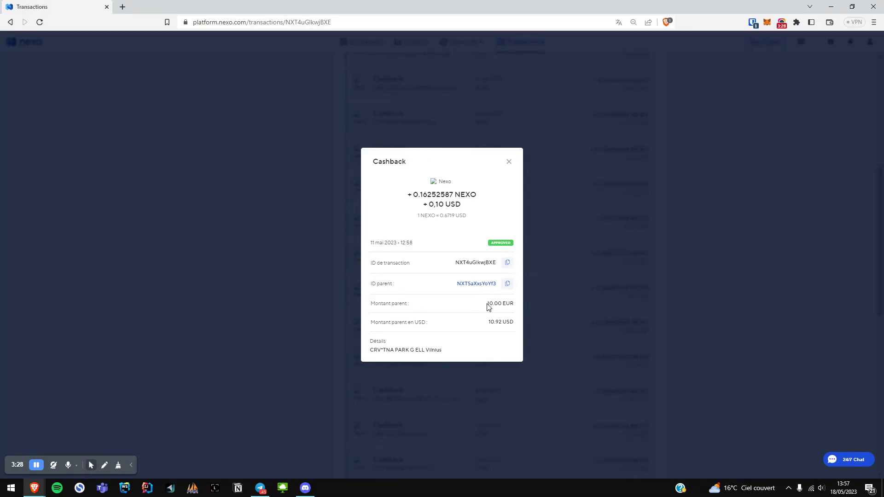
pyautogui.moveTo(487, 304); pyautogui.dragTo(501, 305)
pyautogui.moveTo(502, 322)
pyautogui.mouseDown()
pyautogui.moveTo(486, 326)
pyautogui.moveTo(489, 303)
pyautogui.moveTo(502, 310)
pyautogui.mouseUp()
pyautogui.moveTo(421, 209); pyautogui.dragTo(482, 202)
pyautogui.click(509, 161)
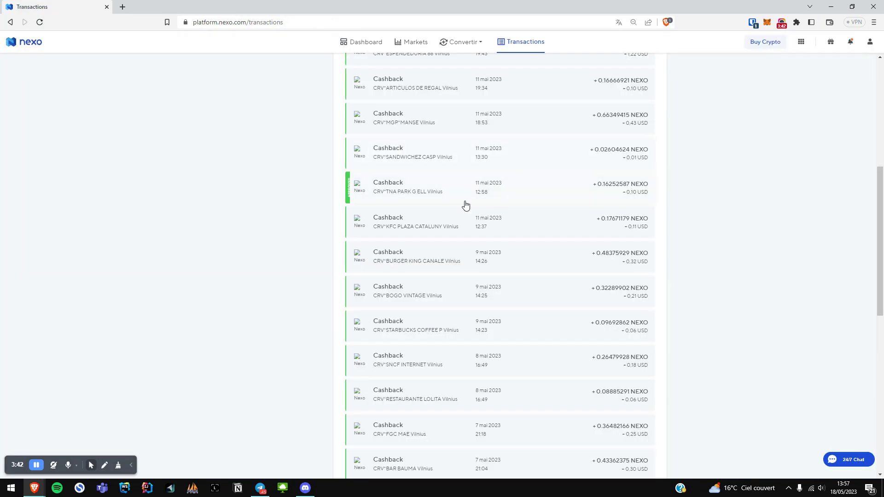
# - Return to the dashboard, view the available methods for adding funds, and close the selection
pyautogui.scroll(7, 465, 206)
pyautogui.click(367, 42)
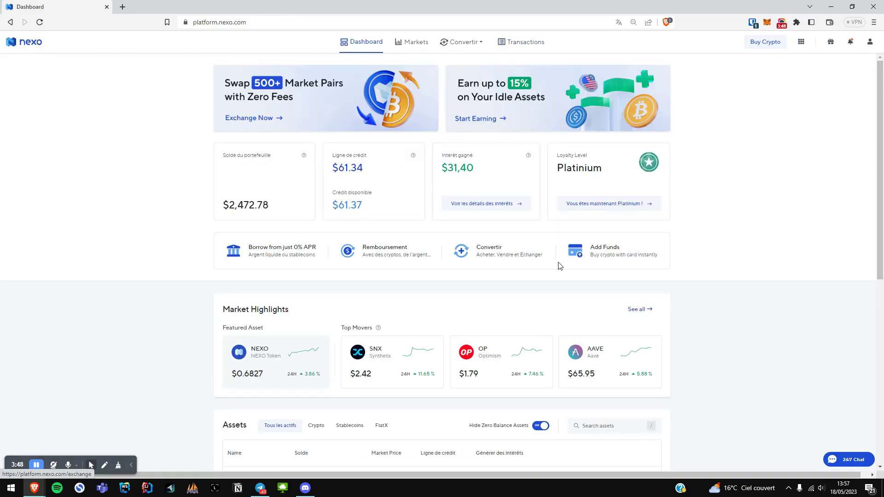
pyautogui.click(605, 260)
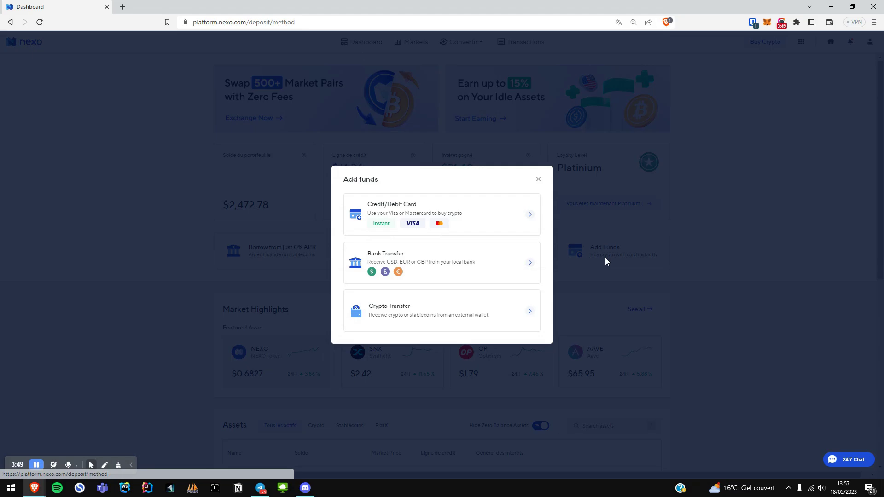
pyautogui.click(542, 180)
# - Review the asset balances and the total value of the crypto assets on the dashboard
pyautogui.scroll(-4, 543, 278)
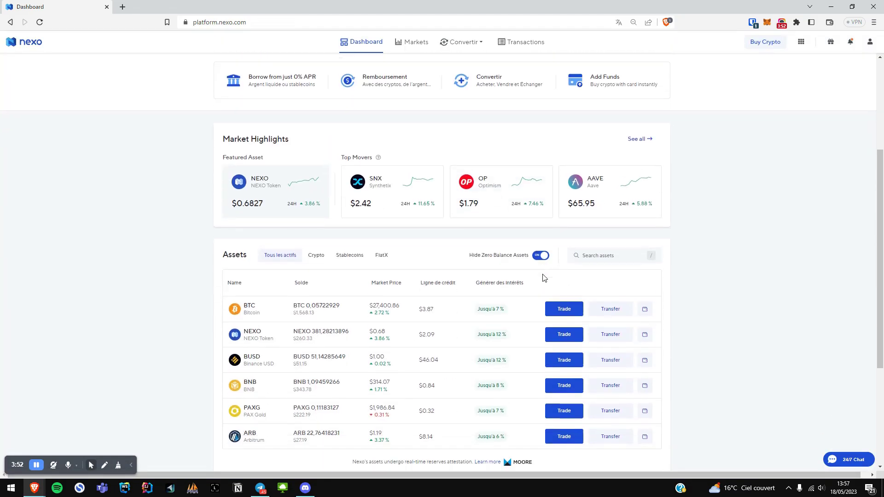
pyautogui.scroll(-3, 543, 276)
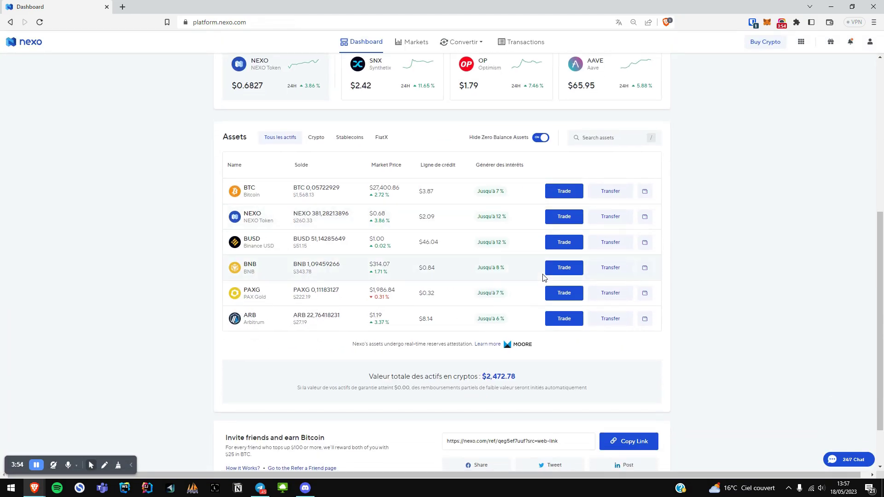
pyautogui.scroll(10, 543, 278)
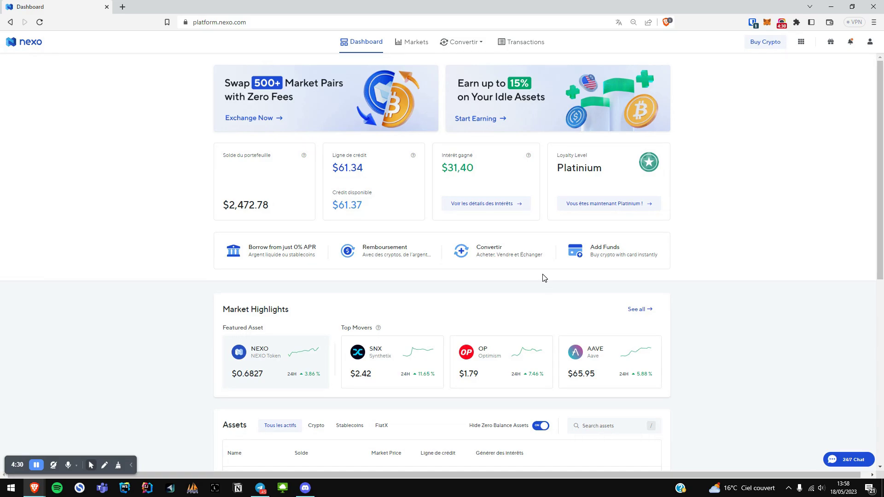
# - Compare the credit line and available credit amounts with the credit line value of each asset
pyautogui.scroll(-4, 544, 278)
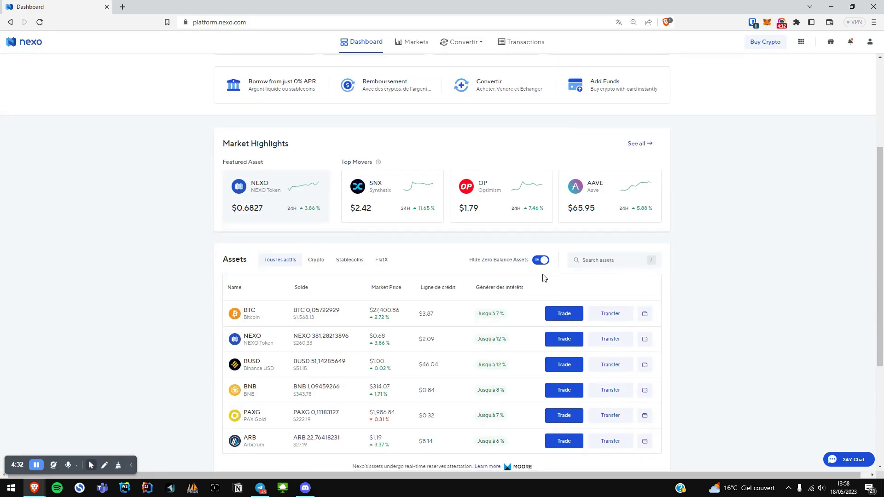
pyautogui.scroll(3, 447, 330)
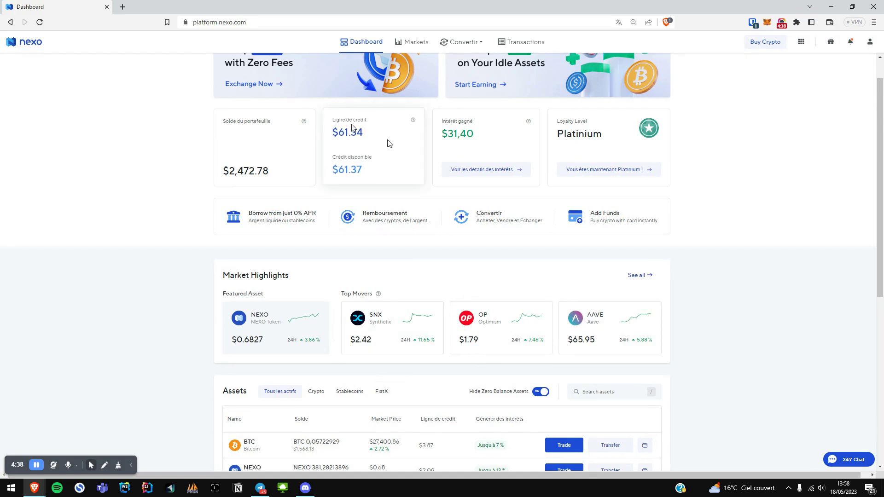
pyautogui.scroll(-3, 354, 216)
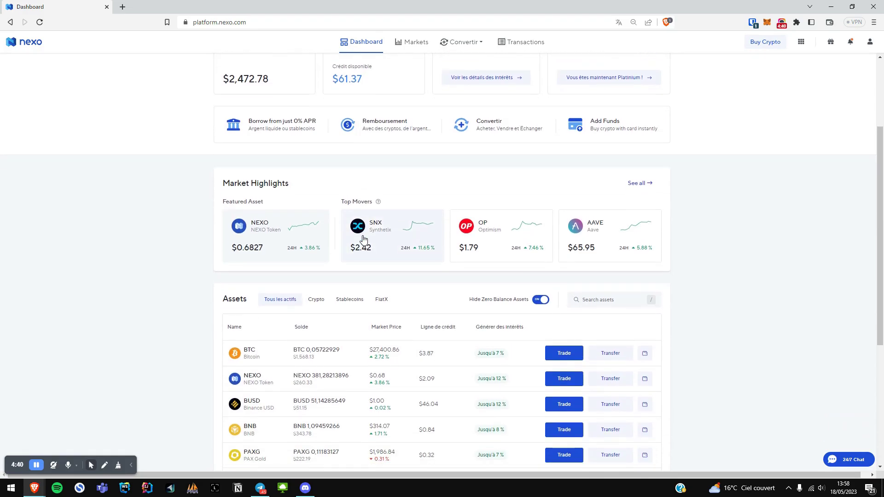
pyautogui.scroll(-1, 363, 239)
pyautogui.scroll(4, 362, 237)
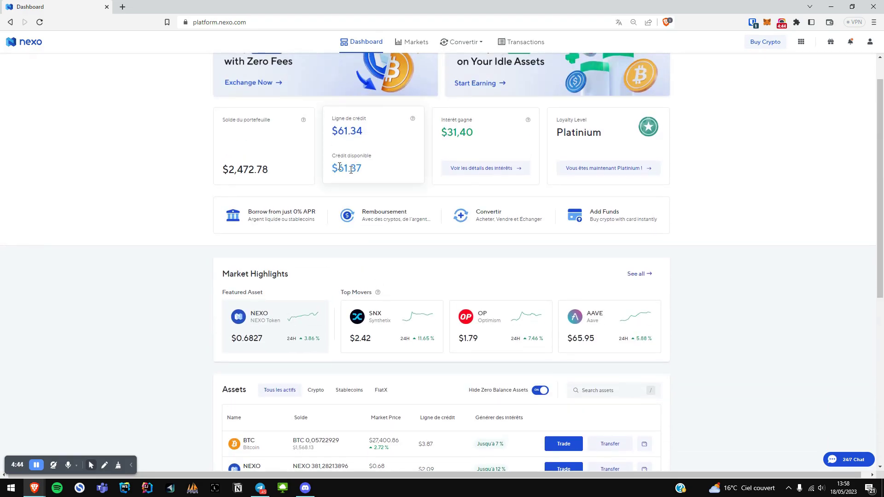
pyautogui.moveTo(338, 170); pyautogui.dragTo(363, 174)
pyautogui.scroll(-2, 363, 175)
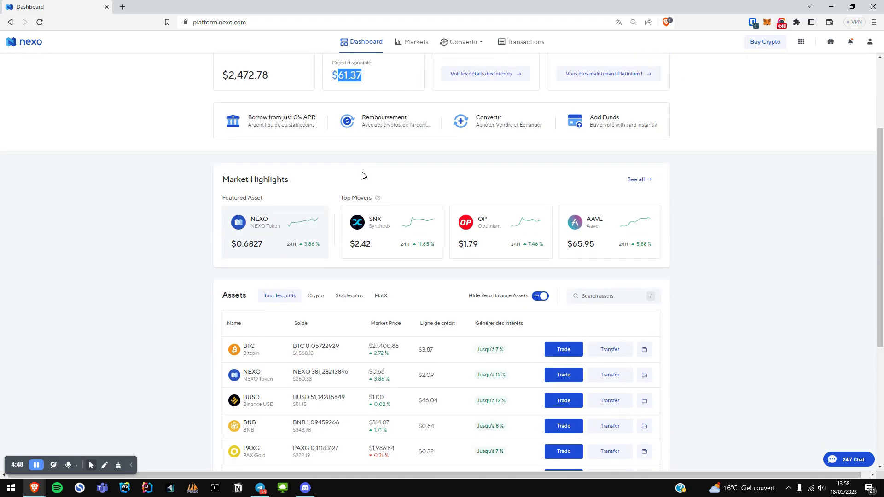
pyautogui.scroll(-1, 363, 175)
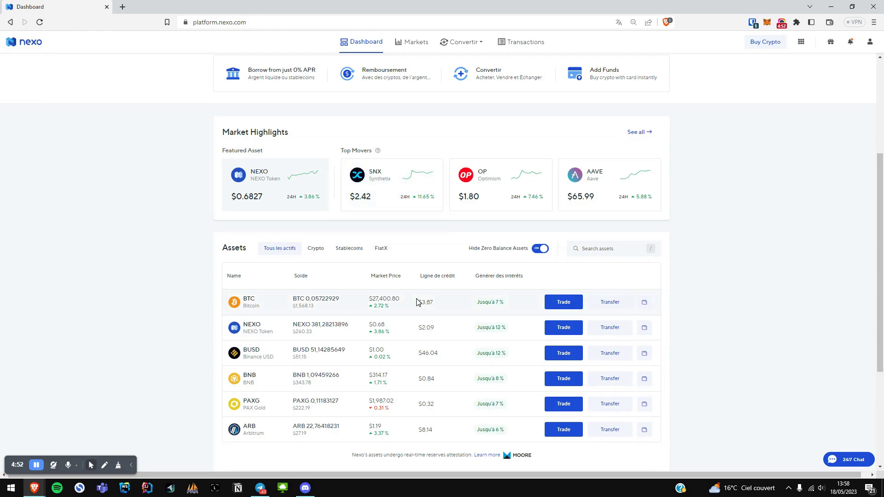
pyautogui.scroll(1, 360, 335)
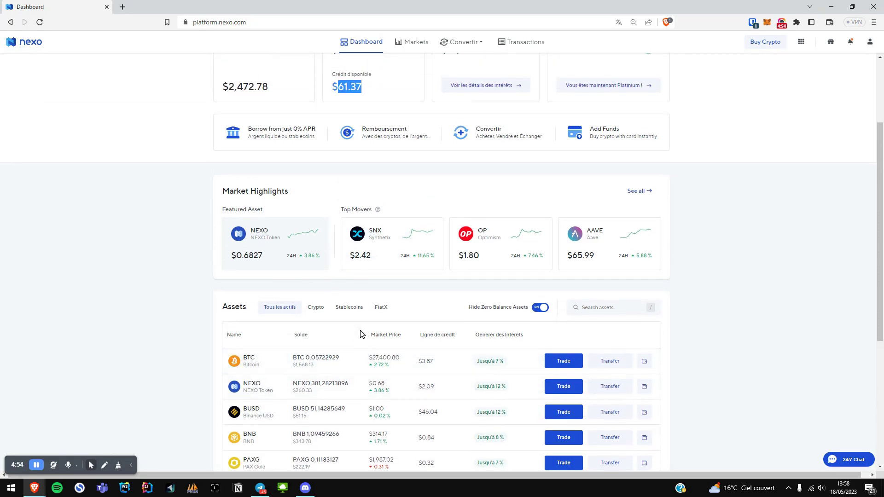
pyautogui.scroll(2, 362, 334)
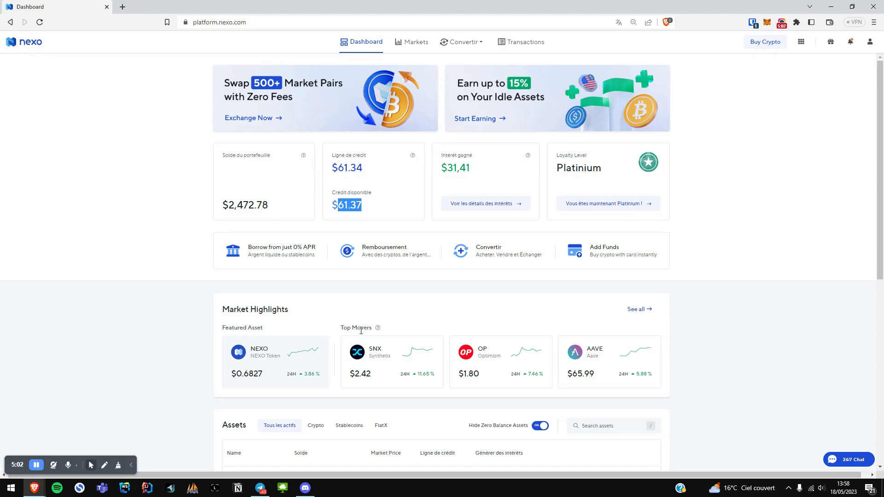
pyautogui.click(361, 331)
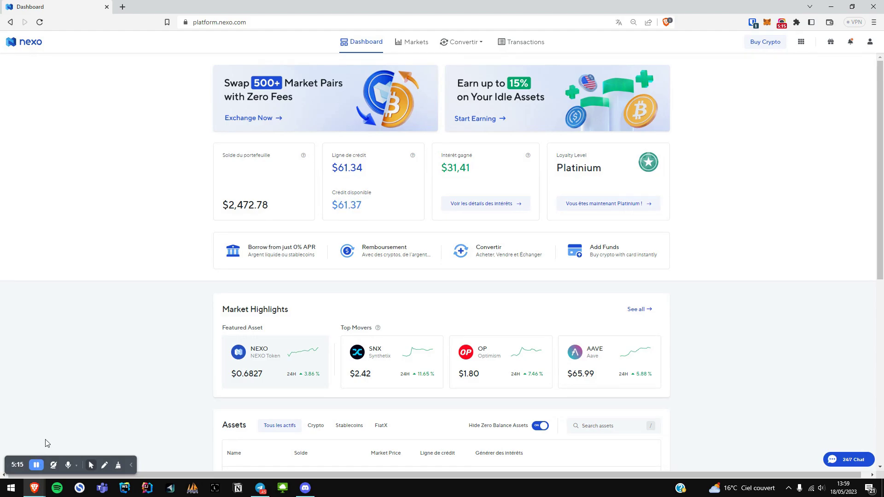